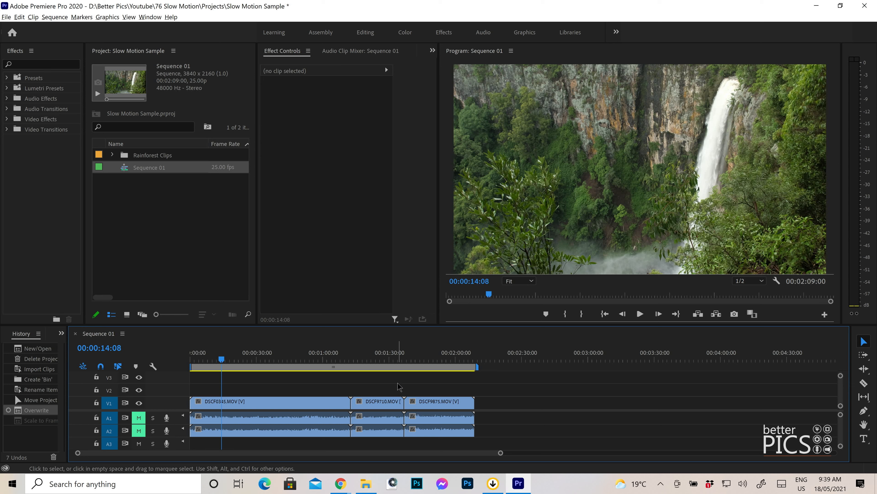
# Step: Preview the three waterfall and stream clips at different points along Sequence 01
pyautogui.click(382, 363)
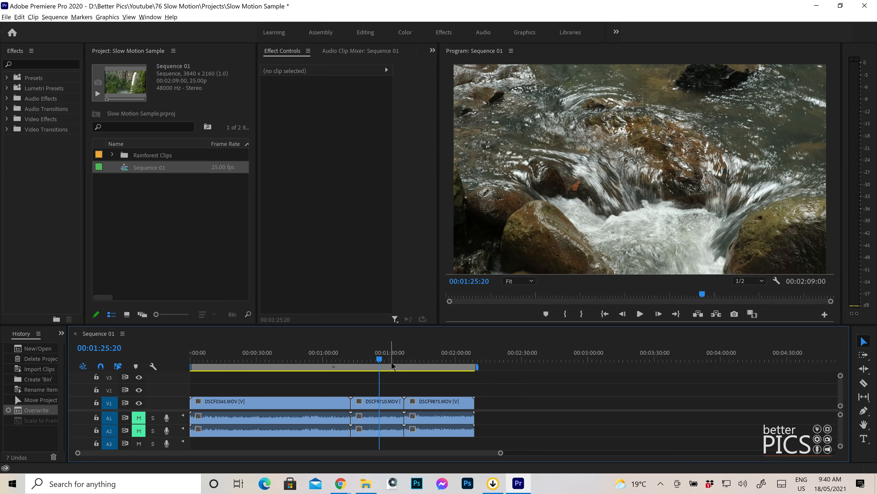
pyautogui.click(308, 359)
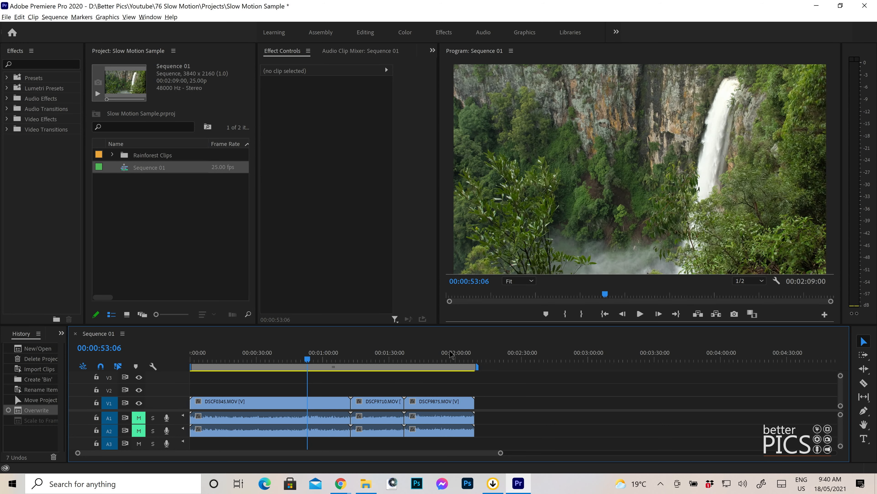
pyautogui.click(450, 359)
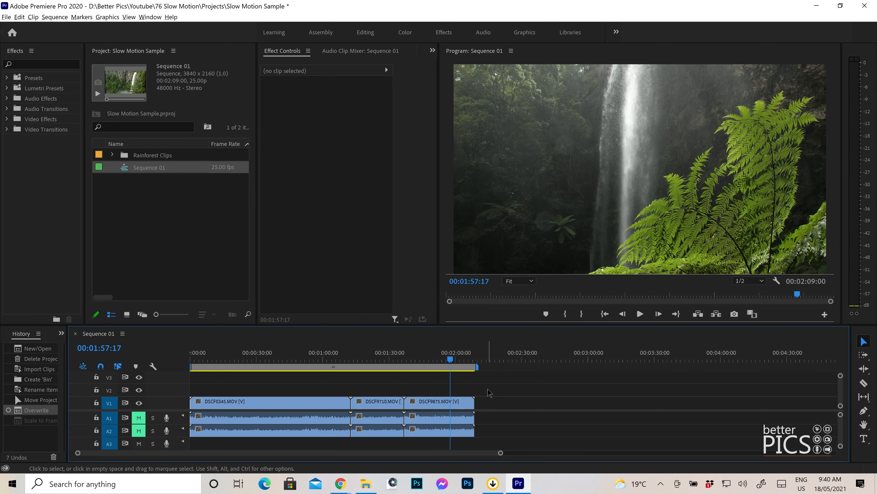
pyautogui.click(371, 359)
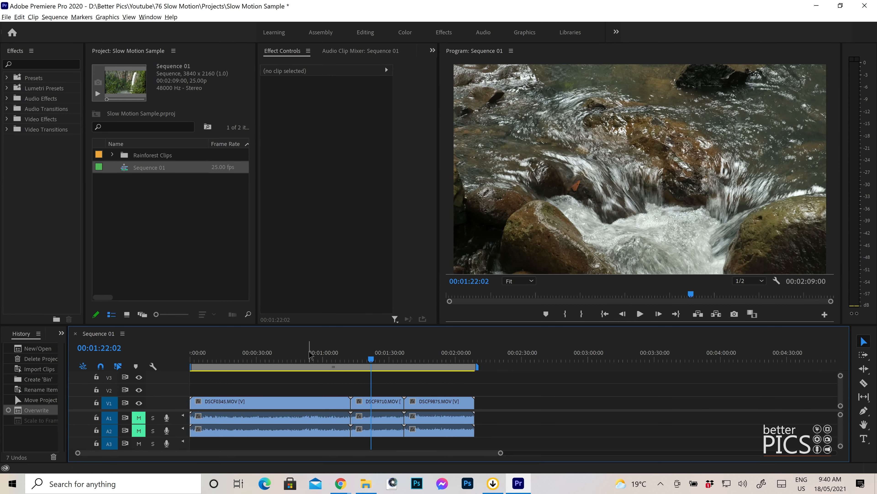
pyautogui.click(308, 359)
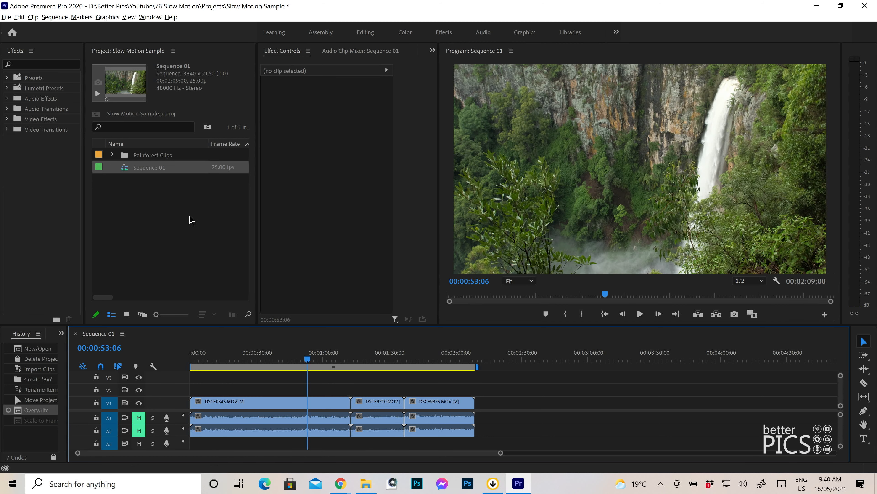
# Step: Create a new bin in the project and name it Adjustment Layers
pyautogui.rightClick(153, 203)
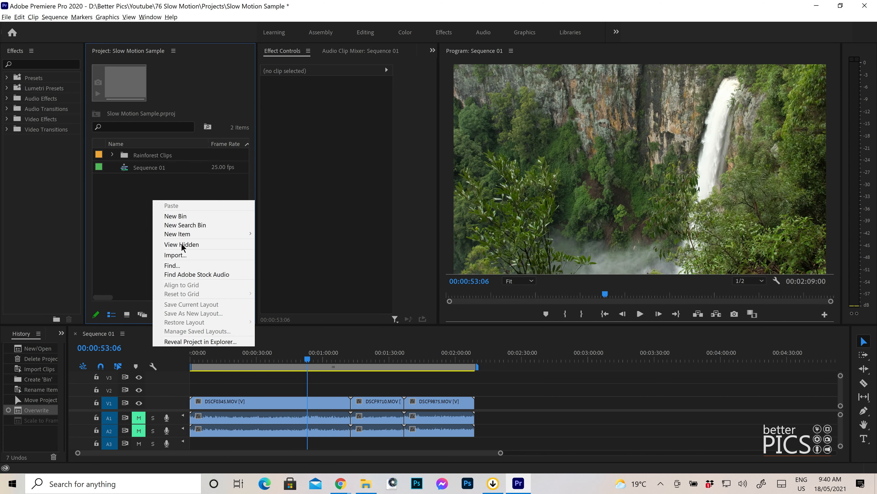
pyautogui.click(208, 216)
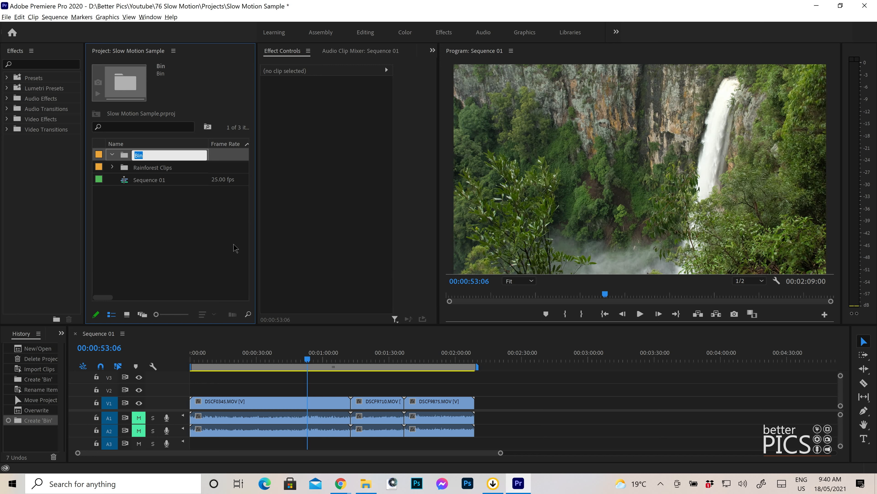
pyautogui.write('Adustment Layers')
pyautogui.click(141, 155)
pyautogui.write('j')
pyautogui.press('Return')
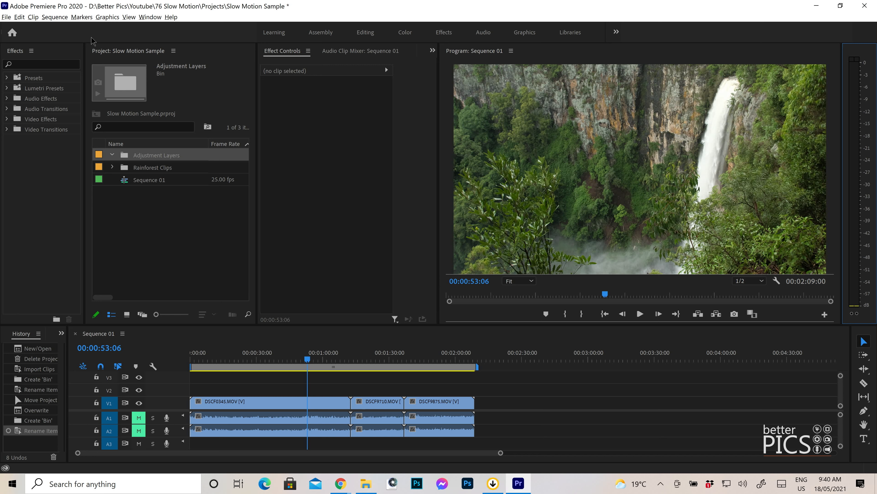
# Step: Create an adjustment layer inside the Adjustment Layers bin at 3840 x 2160, 25.00 fps, with square pixels
pyautogui.click(119, 61)
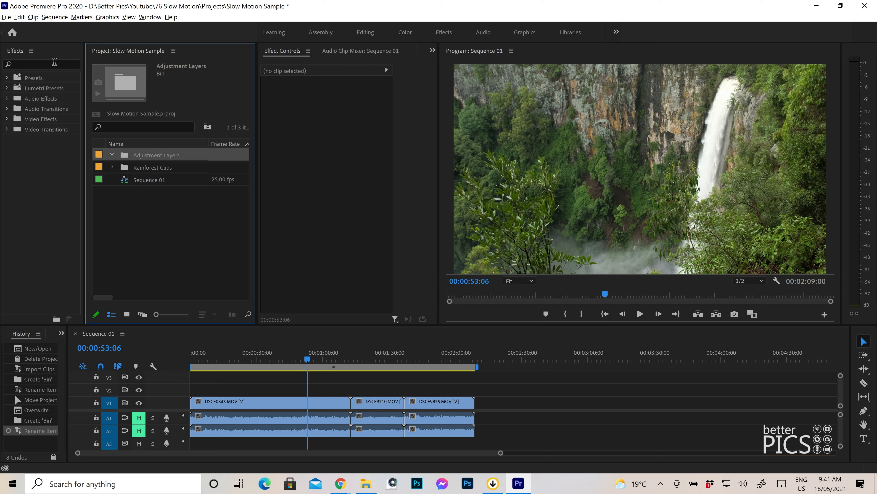
pyautogui.click(6, 18)
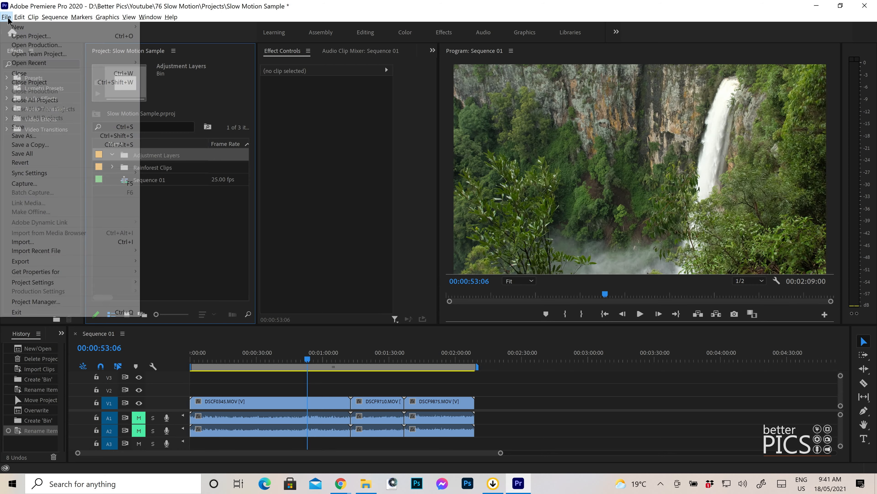
pyautogui.moveTo(22, 28)
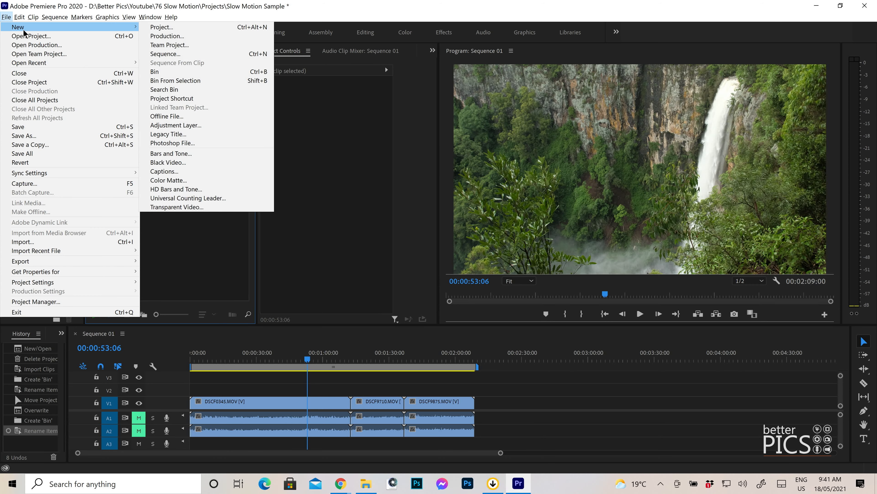
pyautogui.click(221, 126)
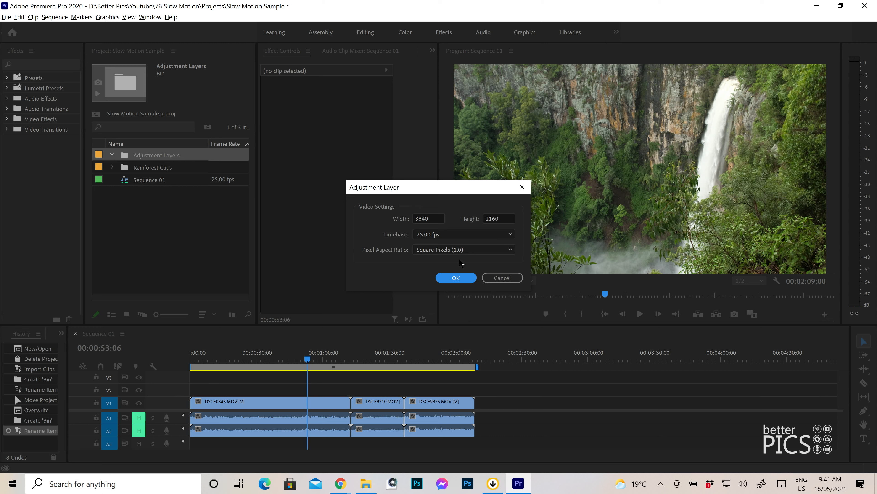
pyautogui.click(457, 279)
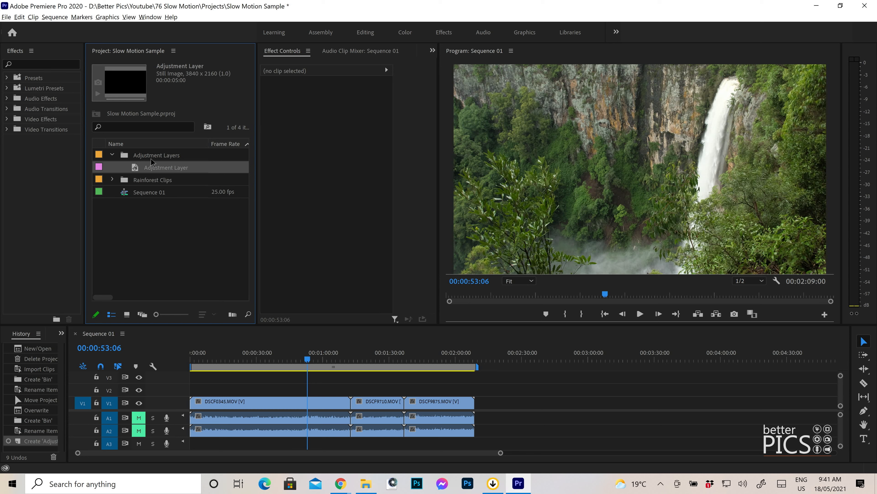
# Step: Rename the new adjustment layer in the bin as Adjustment Layer V1
pyautogui.click(160, 169)
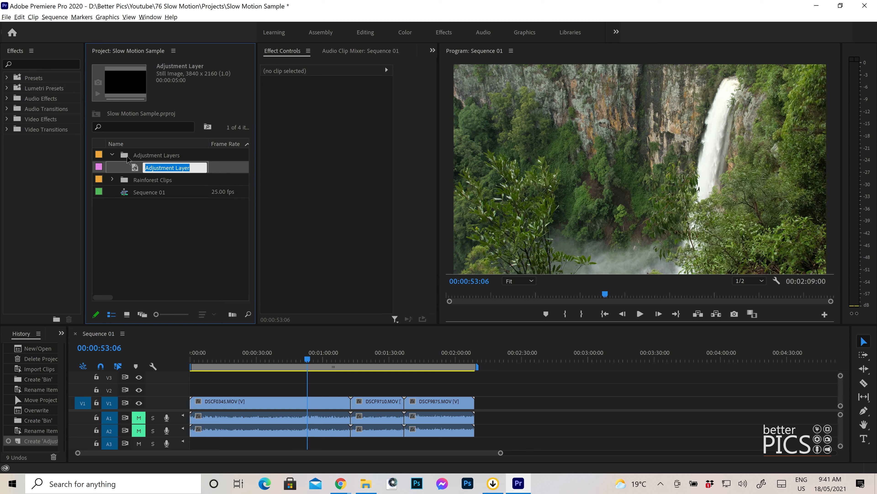
pyautogui.click(197, 168)
pyautogui.write('V1')
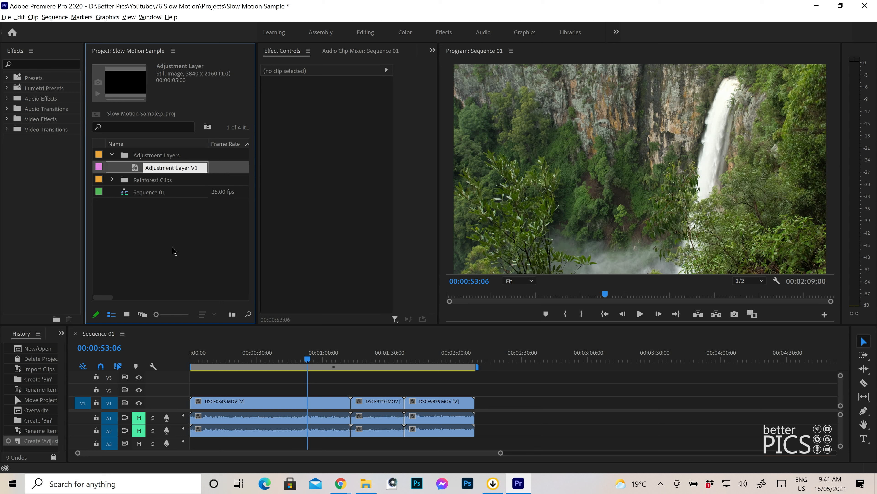
pyautogui.press('Return')
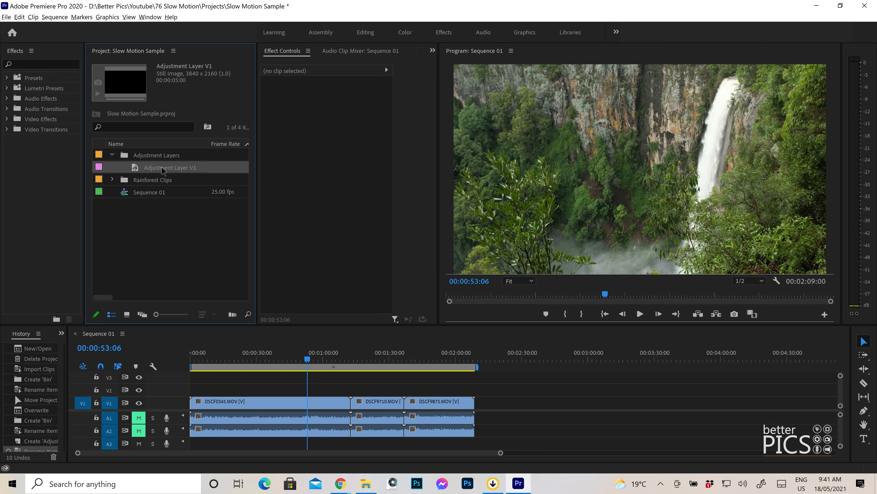
pyautogui.click(158, 170)
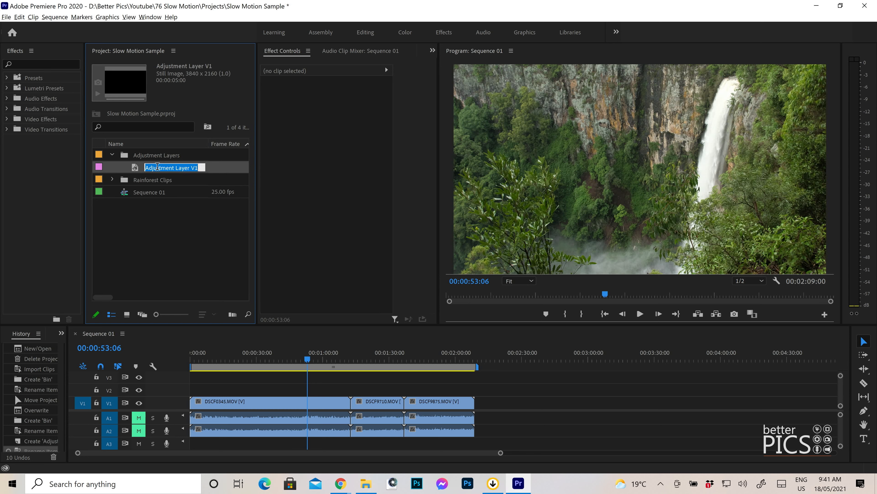
pyautogui.click(164, 228)
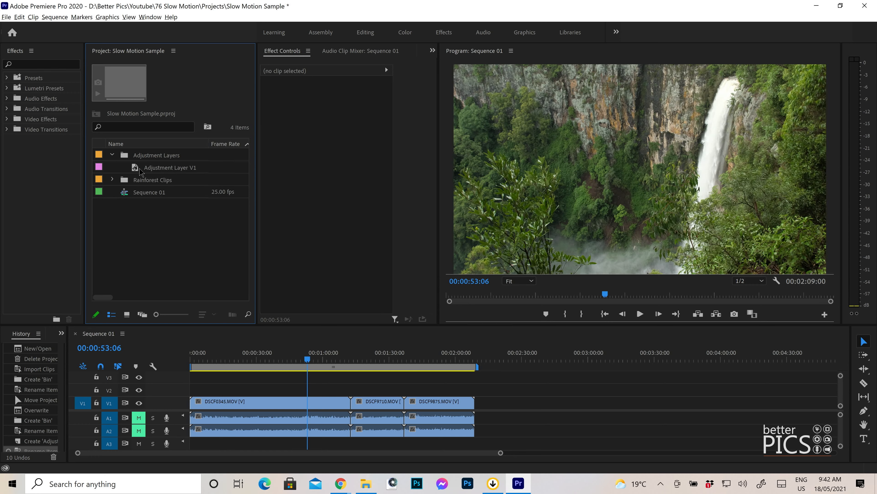
# Step: Place Adjustment Layer V1 on track V2 and extend it to span all three clips in the sequence
pyautogui.moveTo(137, 170); pyautogui.dragTo(475, 387)
pyautogui.moveTo(296, 388); pyautogui.dragTo(178, 371)
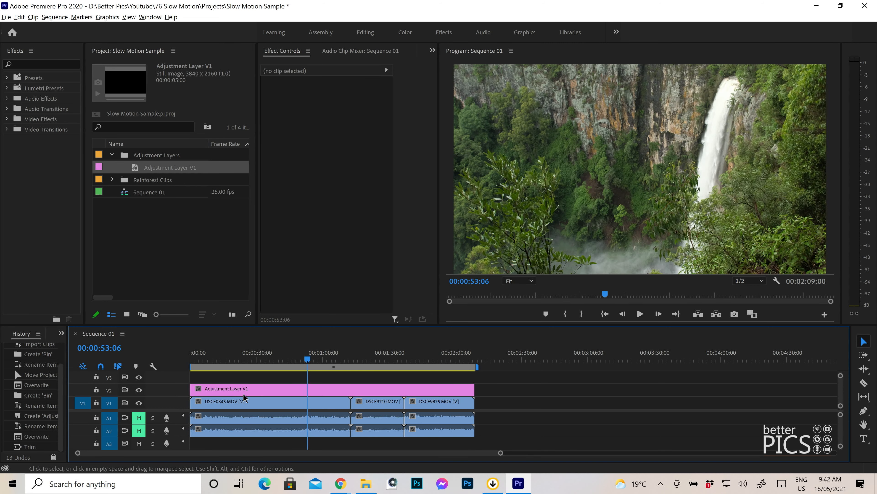
pyautogui.moveTo(424, 389)
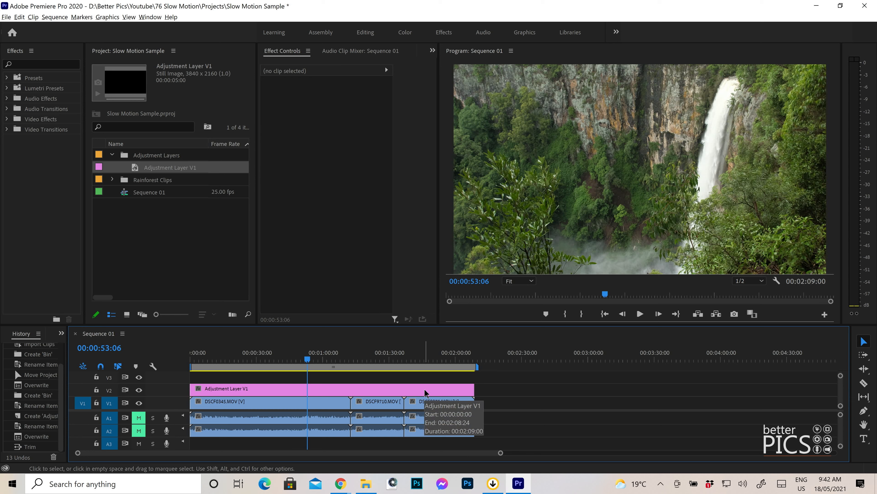
# Step: Inspect the first clip's effect settings and preview each of the three clips beneath the adjustment layer
pyautogui.click(318, 401)
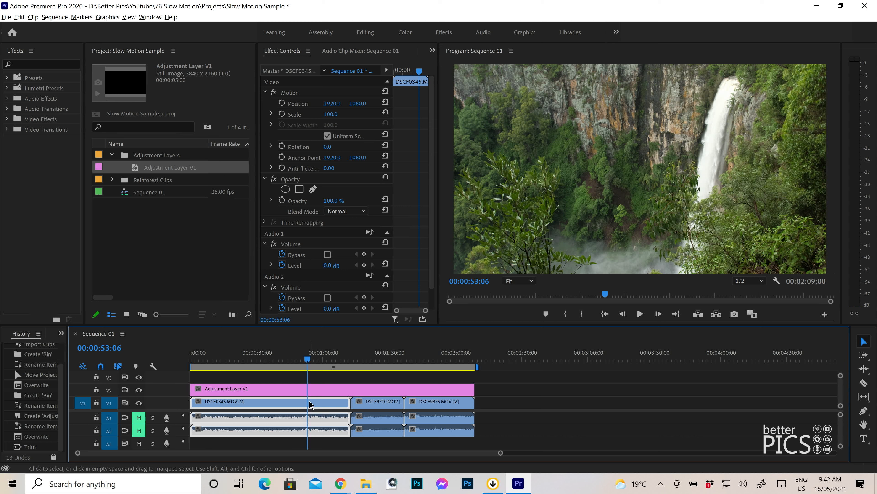
pyautogui.click(278, 378)
pyautogui.click(374, 359)
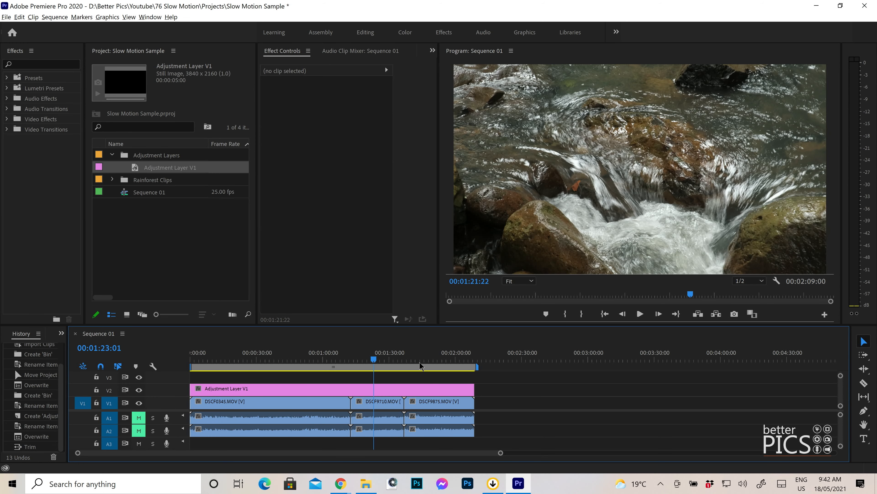
pyautogui.click(432, 359)
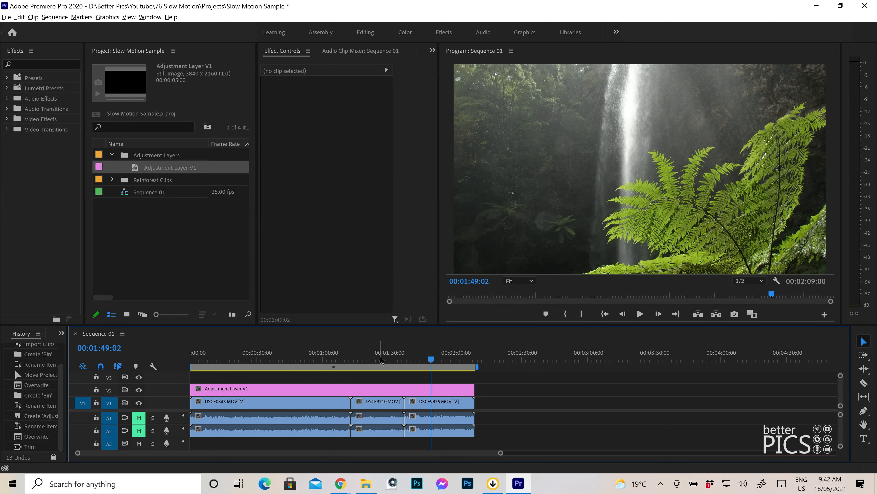
pyautogui.click(380, 359)
pyautogui.click(319, 357)
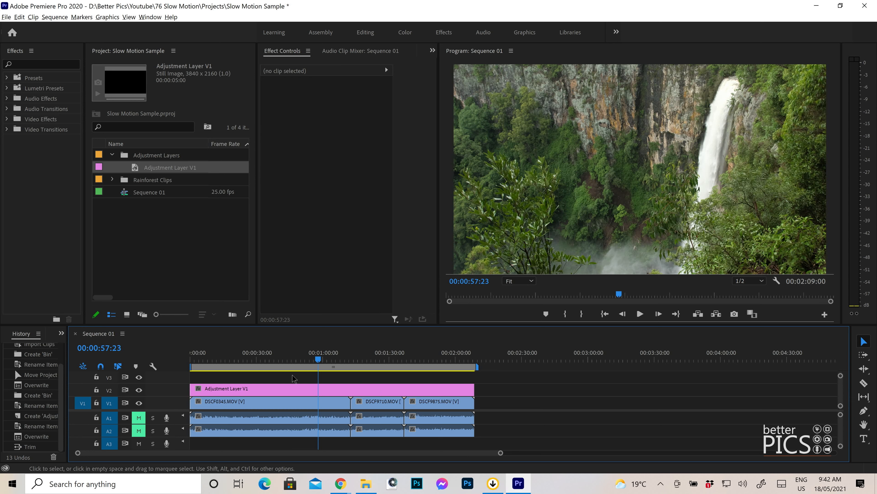
# Step: Select the adjustment layer, hide track V2 and show it again
pyautogui.click(311, 389)
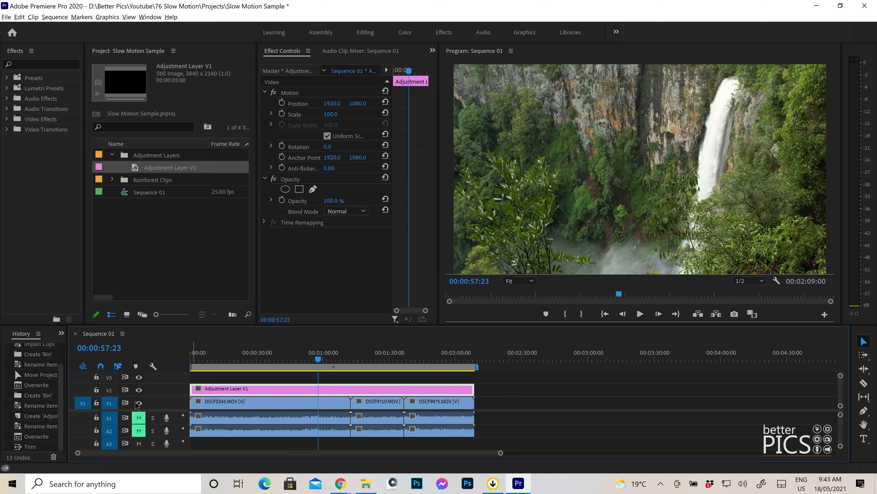
pyautogui.click(137, 389)
pyautogui.click(137, 390)
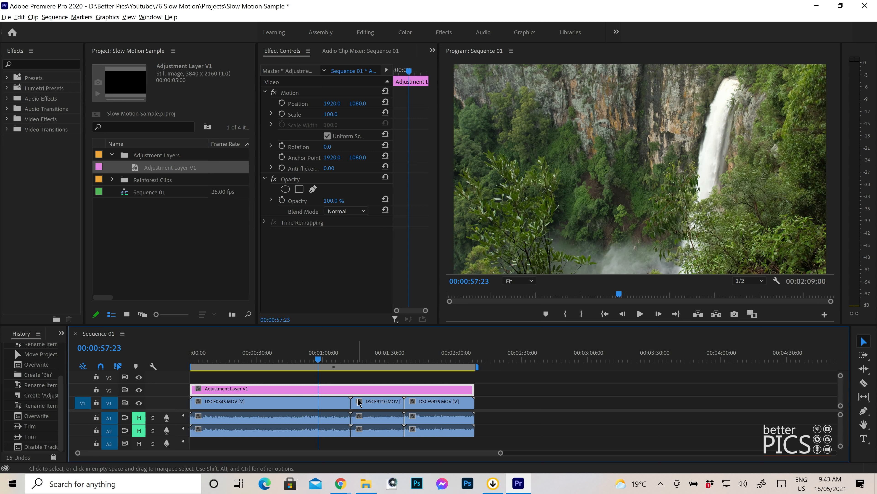
# Step: Try splitting the adjustment layer with the Razor tool at both boundaries between the clips on V1
pyautogui.press('c')
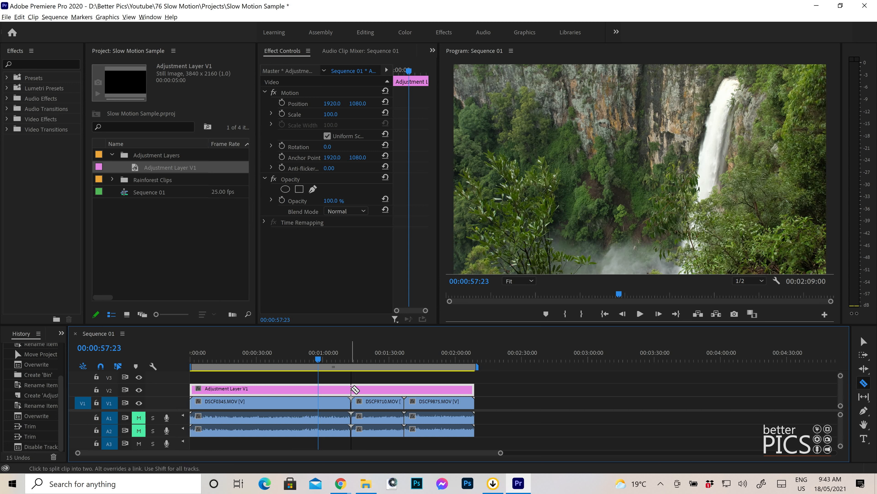
pyautogui.click(352, 389)
pyautogui.click(404, 389)
pyautogui.press('v')
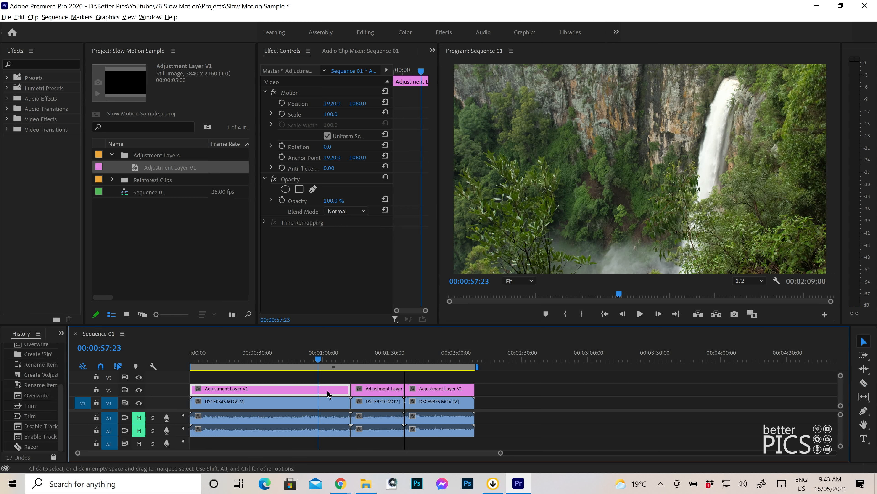
# Step: Select each of the three adjustment layer segments in turn, and undo the razor cuts
pyautogui.click(379, 390)
pyautogui.click(438, 389)
pyautogui.click(368, 388)
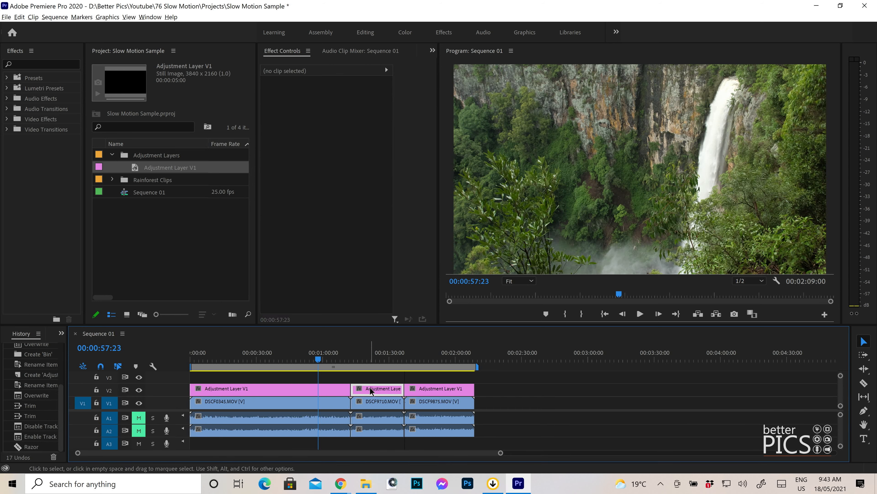
pyautogui.click(298, 388)
pyautogui.click(385, 390)
pyautogui.click(444, 390)
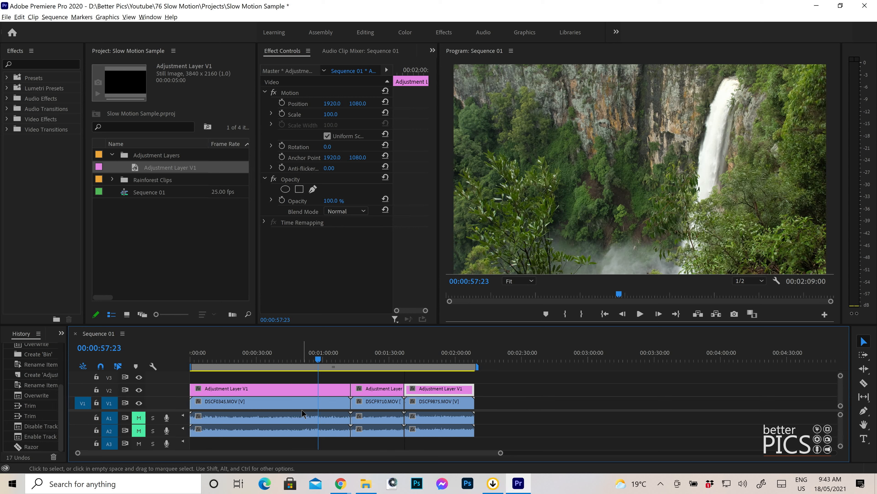
pyautogui.hotkey('ctrl', 'z')
# Step: Preview a frame from each clip under the restored adjustment layer, ending on the fern and waterfall clip
pyautogui.click(283, 357)
pyautogui.click(378, 360)
pyautogui.click(427, 360)
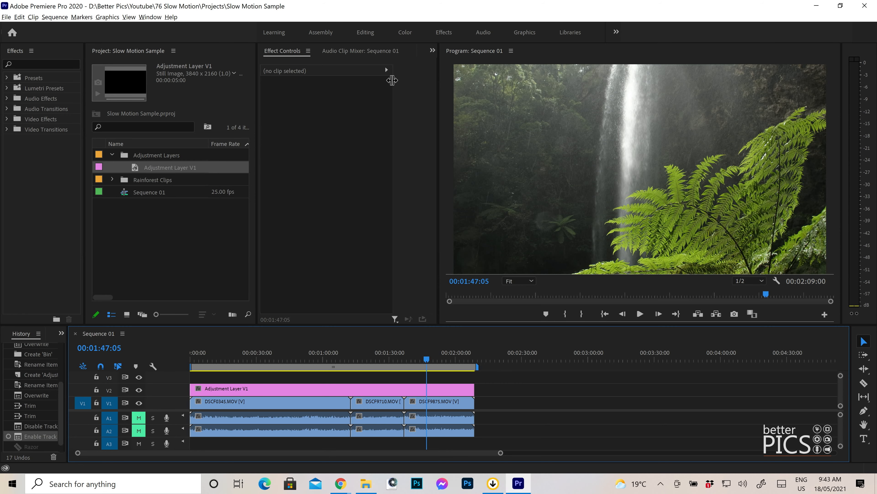
# Step: Switch to the Color workspace and enlarge the timeline area so the sequence's video tracks are visible
pyautogui.click(405, 33)
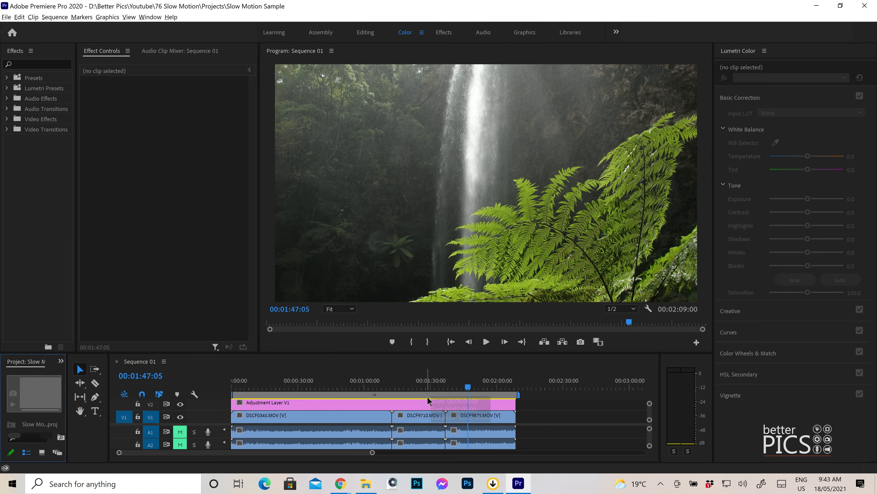
pyautogui.moveTo(440, 352); pyautogui.dragTo(440, 348)
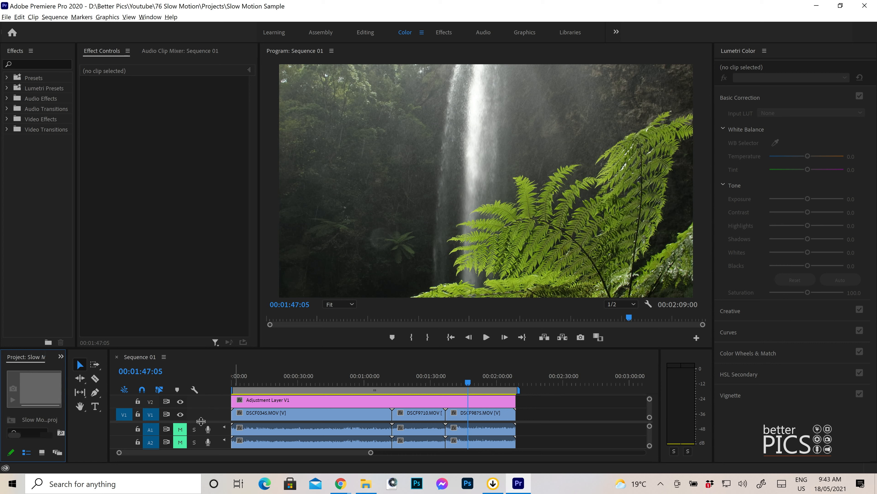
pyautogui.scroll(1, 241, 424)
# Step: Select the adjustment layer and set its Basic Correction to Temperature 9.6, Exposure -0.3, Contrast 21.9, Highlights -49.3 and Shadows 15.1
pyautogui.click(437, 409)
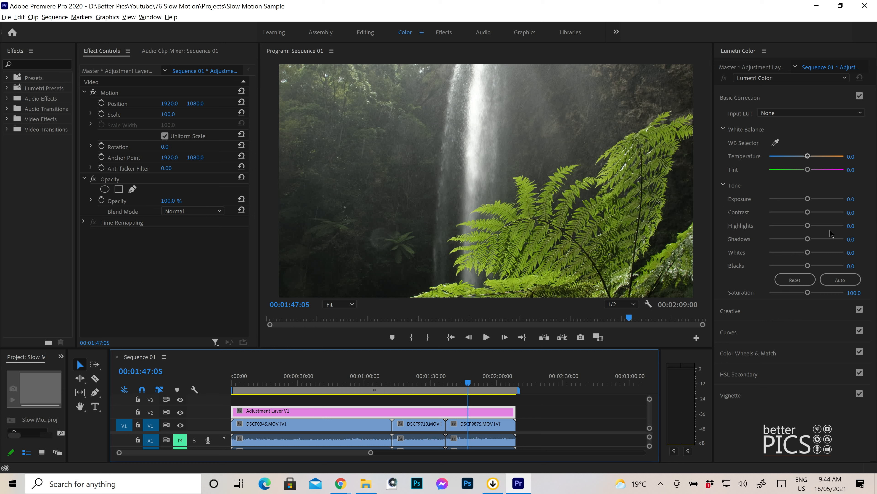
pyautogui.click(809, 156)
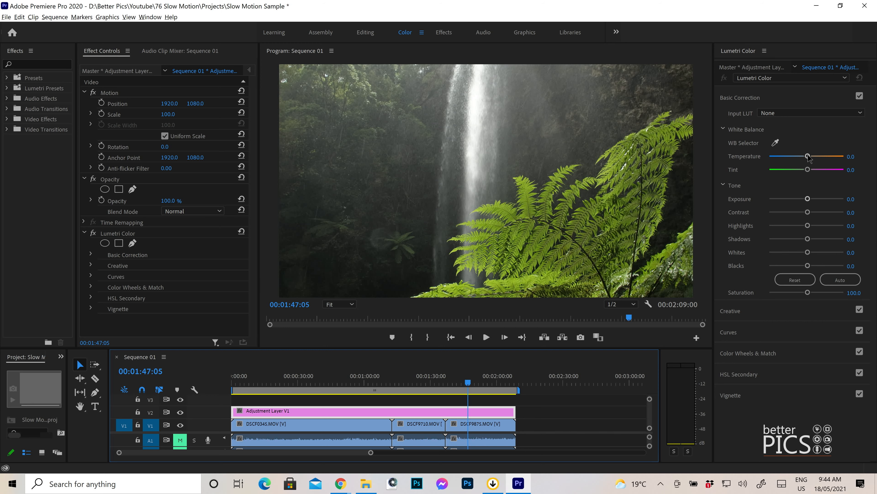
pyautogui.moveTo(808, 157); pyautogui.dragTo(811, 156)
pyautogui.moveTo(808, 199); pyautogui.dragTo(803, 200)
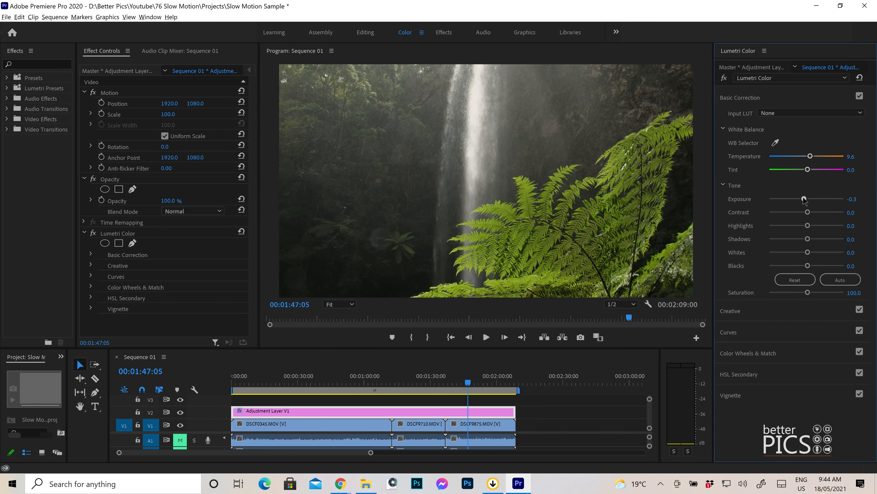
pyautogui.click(789, 226)
pyautogui.moveTo(809, 212); pyautogui.dragTo(816, 212)
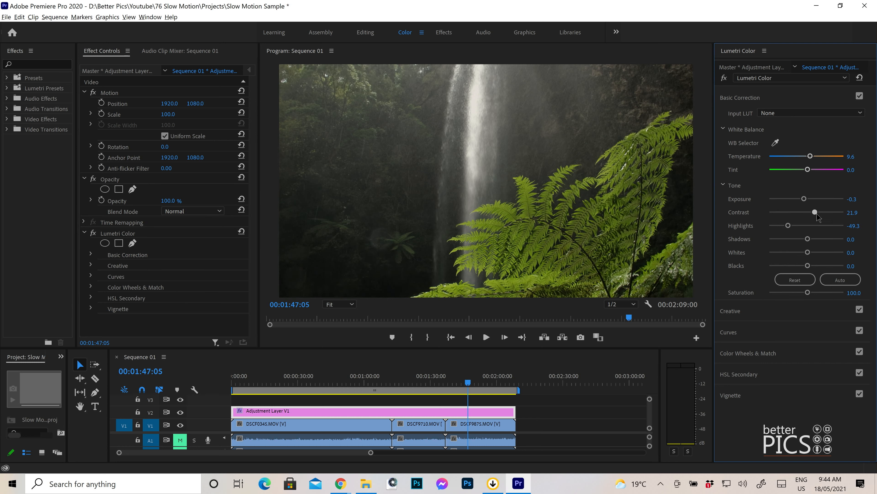
# Step: Set Creative Vibrance to 35.6 and Saturation to 128.8, and add a vignette with Amount -0.7, Midpoint 41.1, Roundness 21.9 and Feather 82.2
pyautogui.click(790, 311)
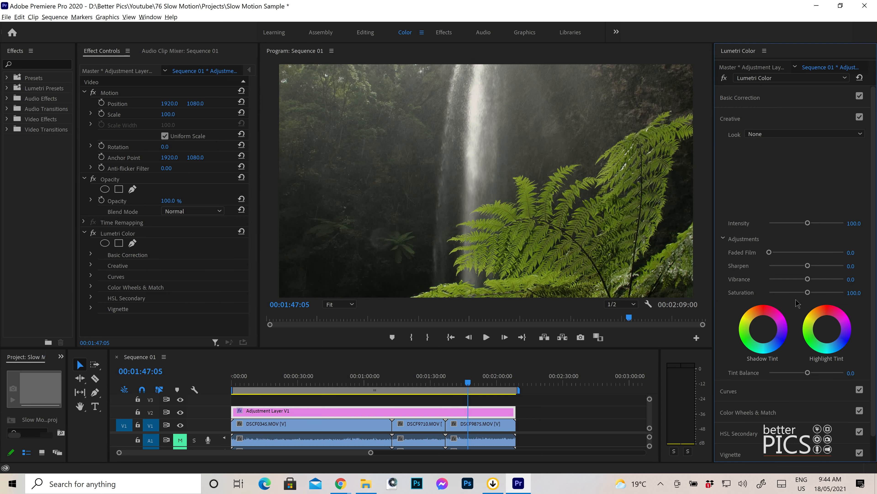
pyautogui.moveTo(818, 279); pyautogui.dragTo(816, 294)
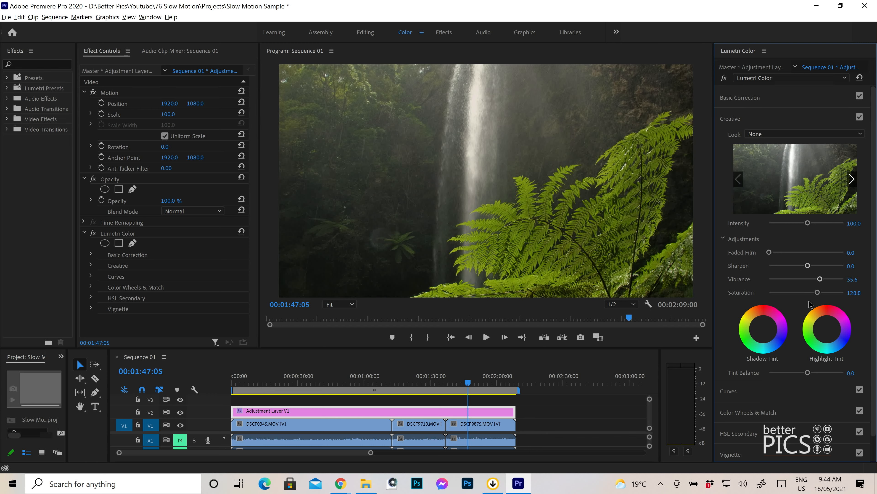
pyautogui.scroll(-1, 792, 420)
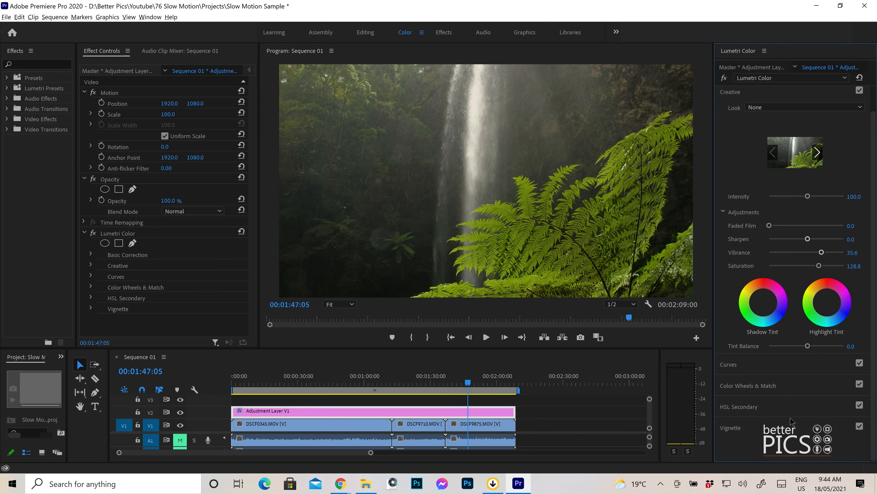
pyautogui.click(760, 428)
pyautogui.moveTo(793, 219); pyautogui.dragTo(831, 259)
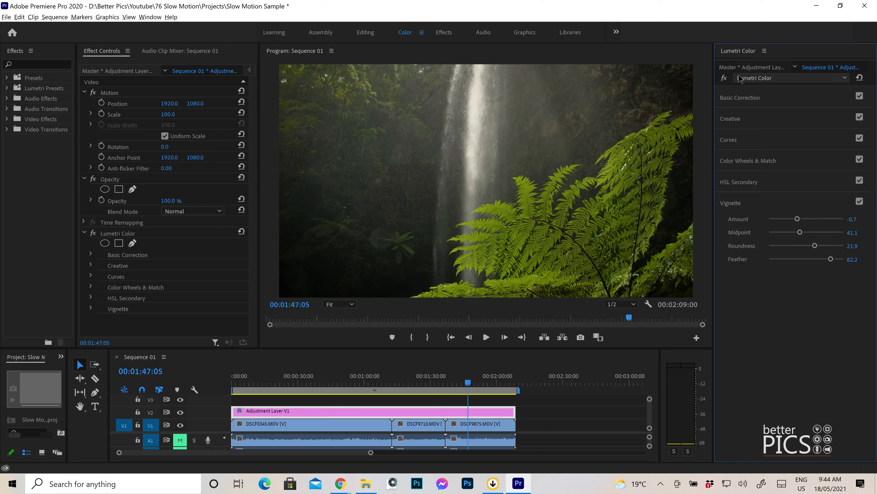
# Step: Compare the fern and waterfall clip with and without the adjustment layer's Lumetri Color effect, leaving the effect enabled
pyautogui.click(725, 78)
pyautogui.click(724, 78)
pyautogui.click(725, 78)
pyautogui.click(724, 78)
# Step: Preview a frame of the first clip, DSCF0345.MOV, and compare it with the adjustment layer's Lumetri Color effect off and on
pyautogui.click(318, 382)
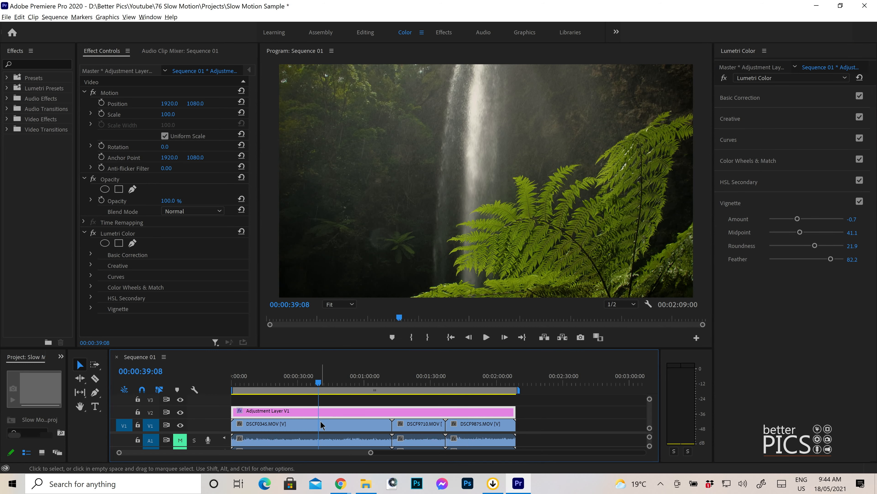
pyautogui.click(319, 424)
pyautogui.click(724, 78)
pyautogui.click(337, 410)
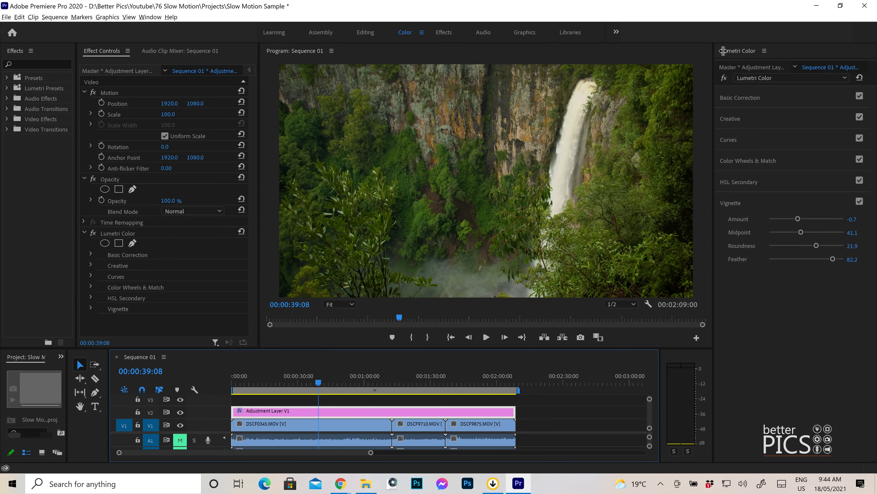
pyautogui.click(727, 78)
pyautogui.click(725, 78)
pyautogui.click(725, 78)
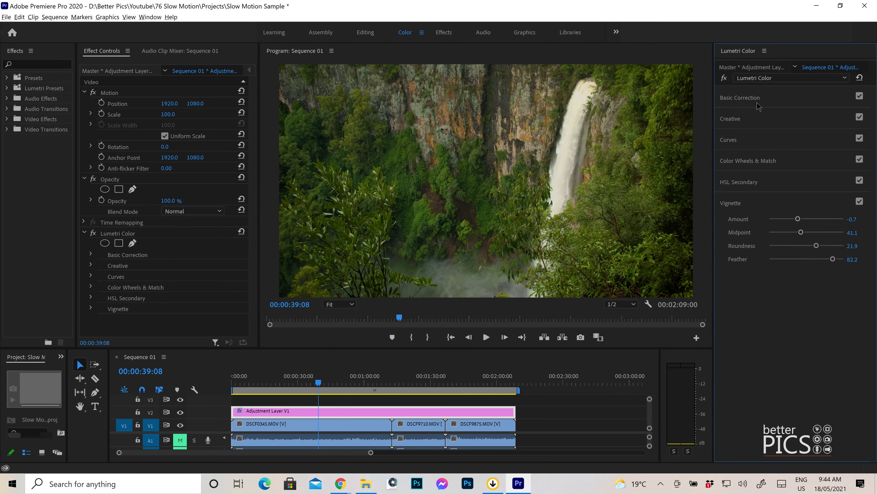
# Step: Adjust the adjustment layer's white balance in Basic Correction to Temperature -4.1 and Tint 9.6
pyautogui.click(743, 98)
pyautogui.moveTo(812, 156); pyautogui.dragTo(810, 170)
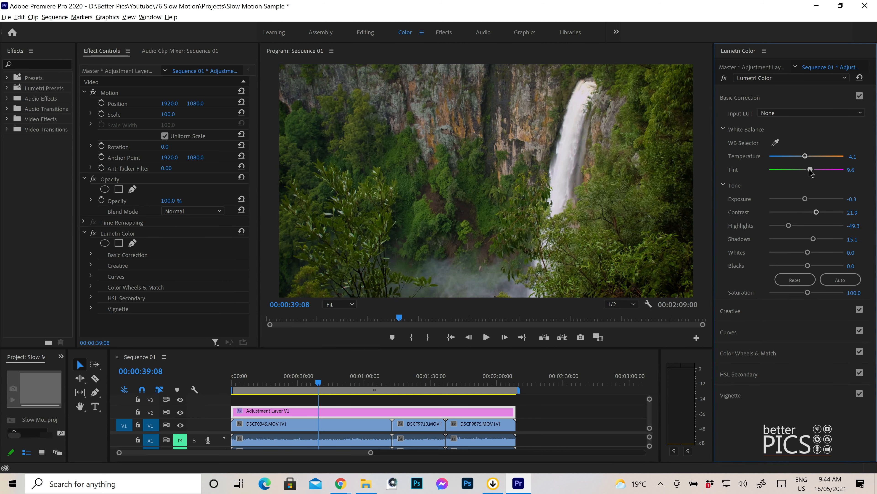
# Step: Review the new grade on all three clips, and compare the first clip with the Lumetri Color effect off and on
pyautogui.click(418, 382)
pyautogui.click(475, 381)
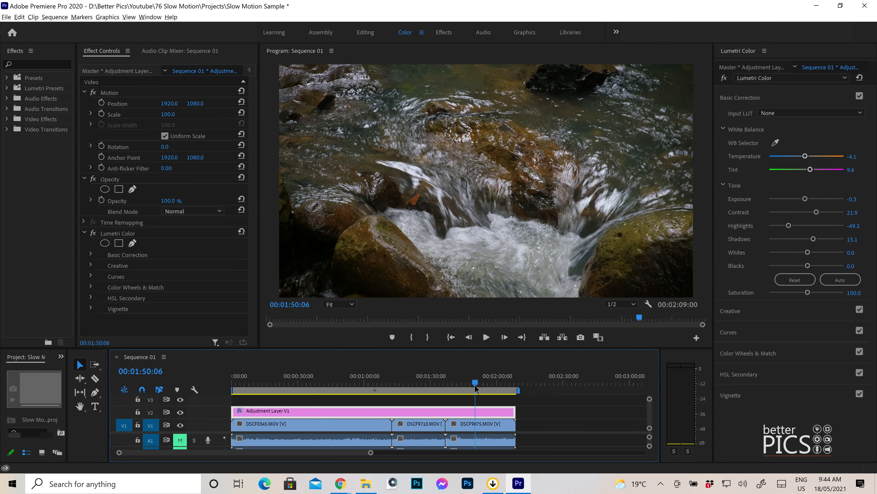
pyautogui.moveTo(376, 382); pyautogui.dragTo(408, 383)
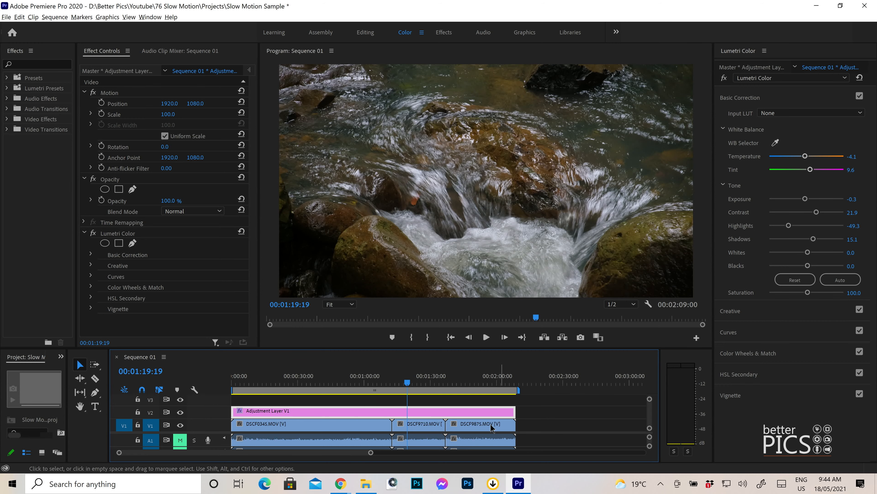
pyautogui.click(471, 381)
pyautogui.click(351, 382)
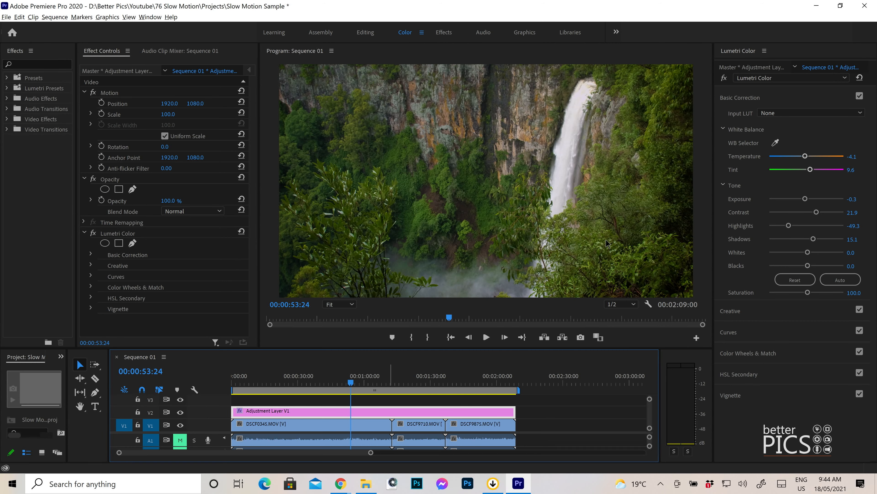
pyautogui.click(725, 79)
pyautogui.click(724, 78)
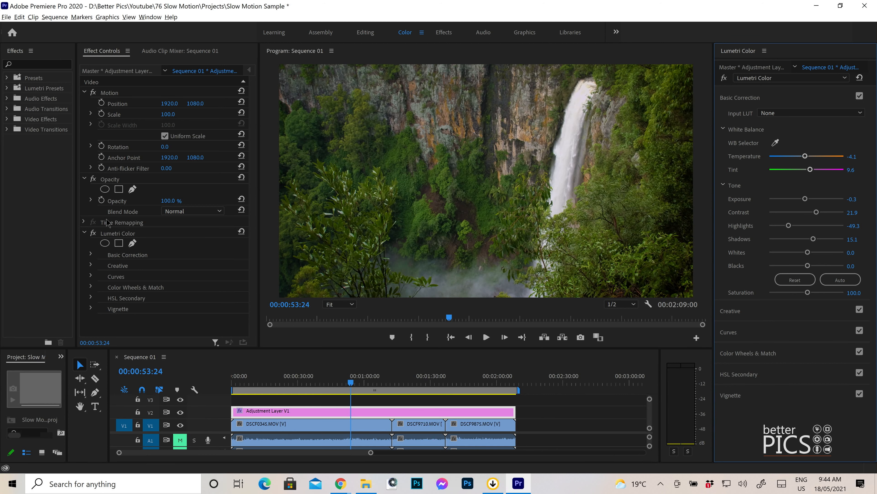
# Step: Try changing the adjustment layer's opacity to vary the strength of the colour correction
pyautogui.click(172, 199)
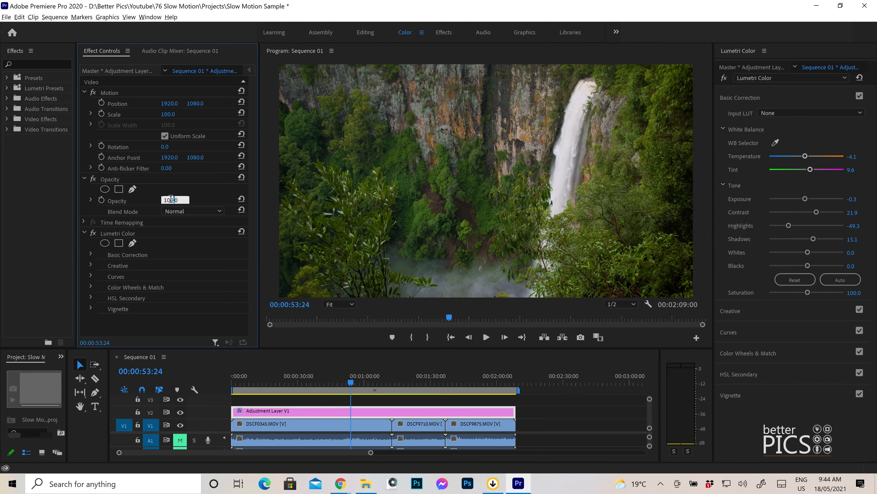
pyautogui.click(180, 185)
pyautogui.moveTo(169, 200)
pyautogui.mouseDown()
pyautogui.moveTo(140, 201)
pyautogui.moveTo(169, 201)
pyautogui.mouseUp()
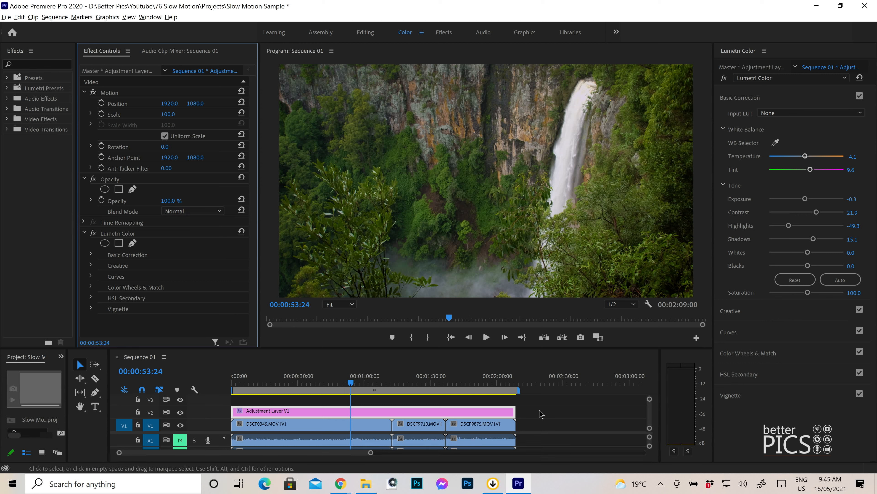
pyautogui.press('c')
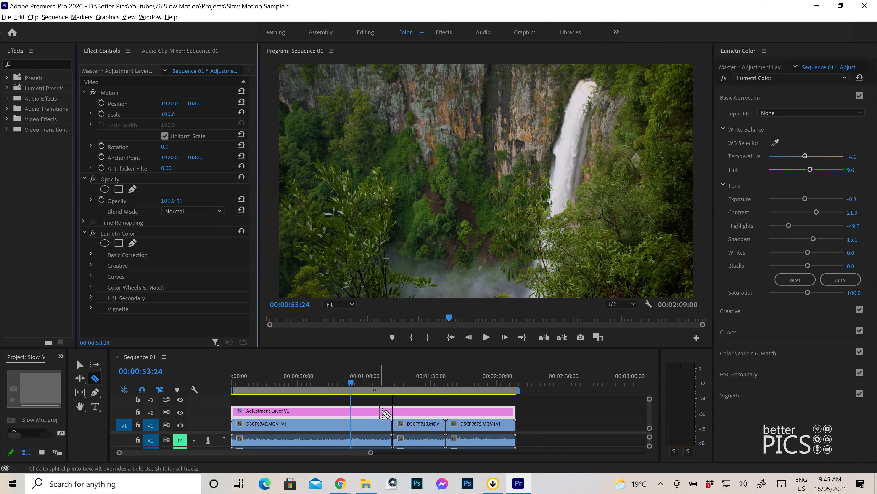
pyautogui.press('v')
pyautogui.click(572, 414)
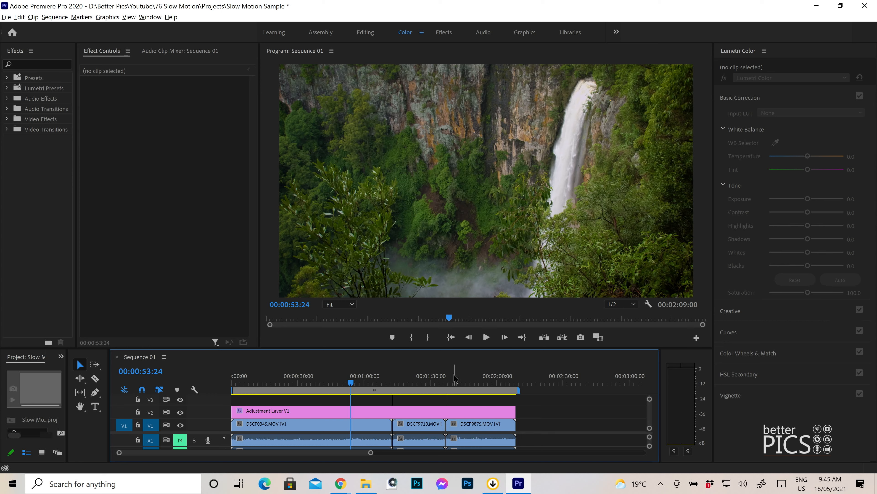
pyautogui.click(308, 415)
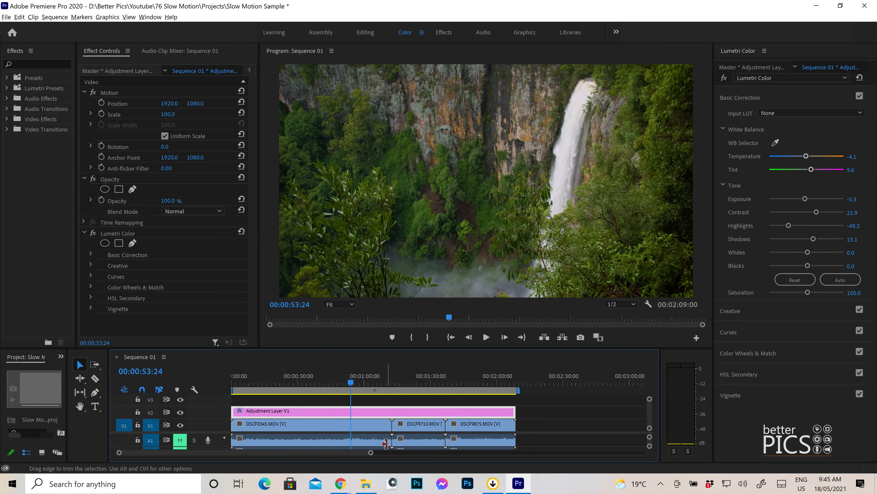